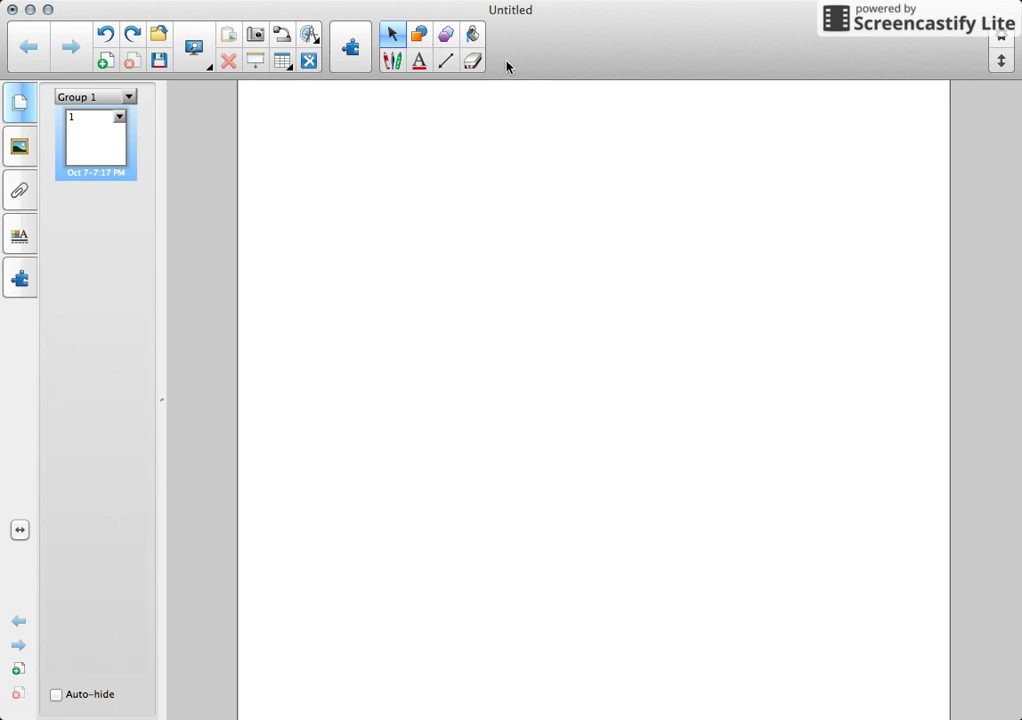
Draw a tall rectangle and stretch it to cover most of the page
click(421, 37)
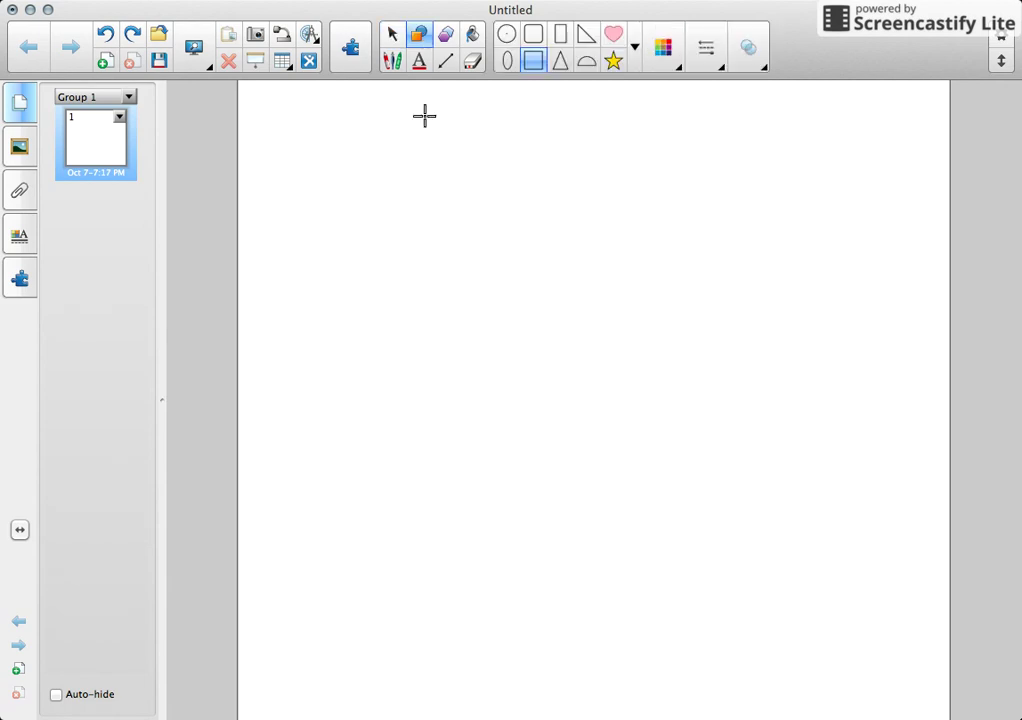
click(563, 36)
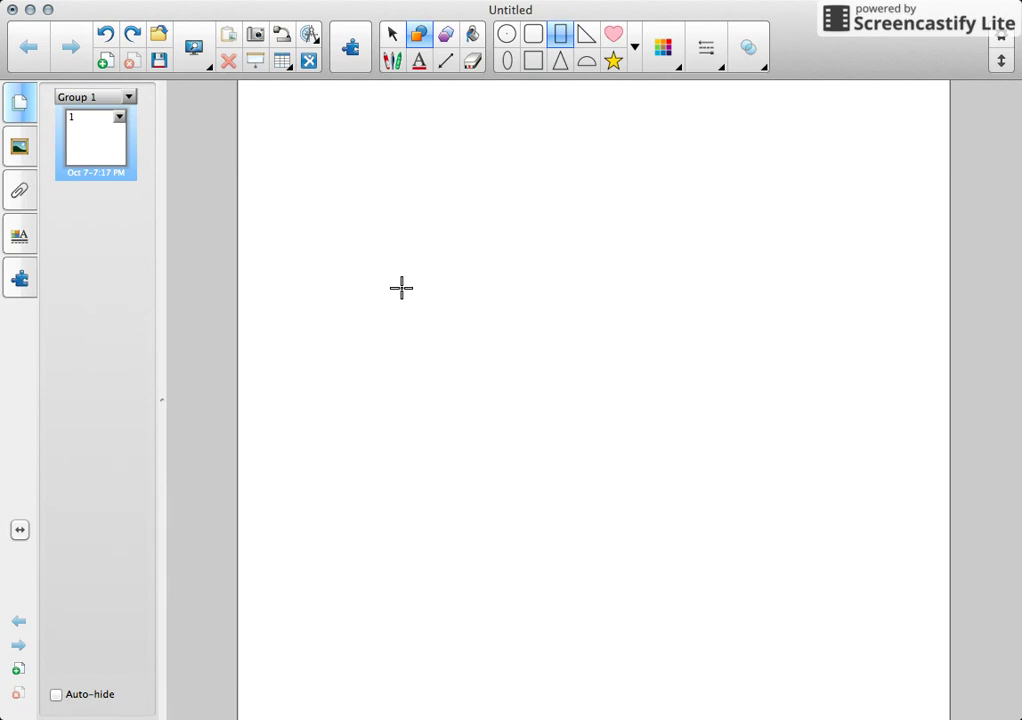
drag(274, 114, 752, 546)
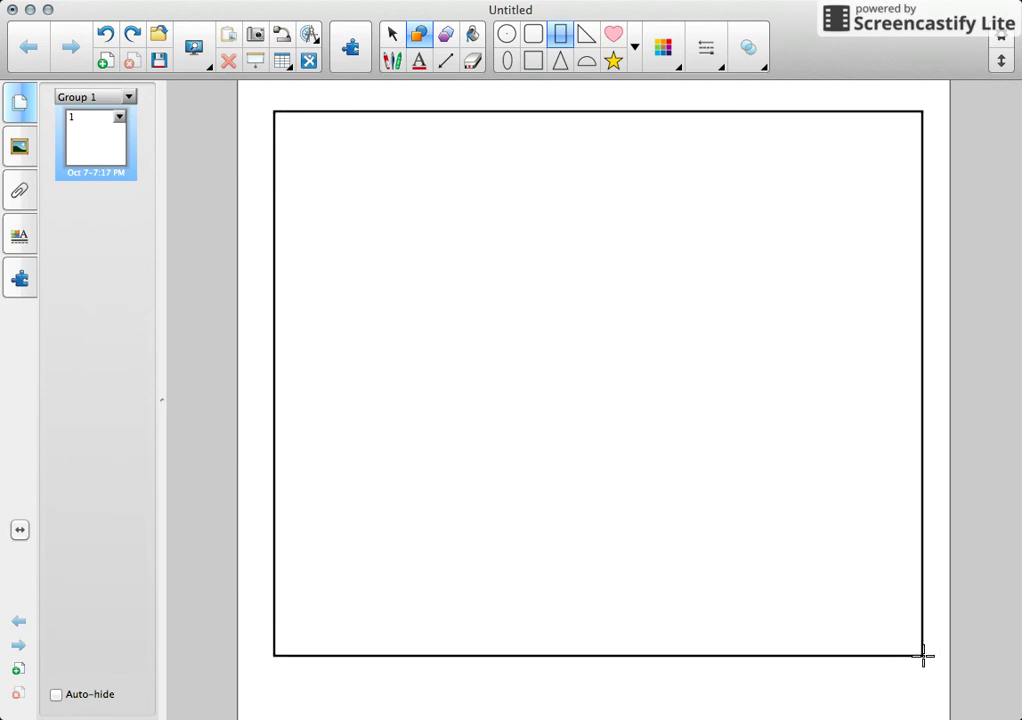
drag(752, 546, 916, 662)
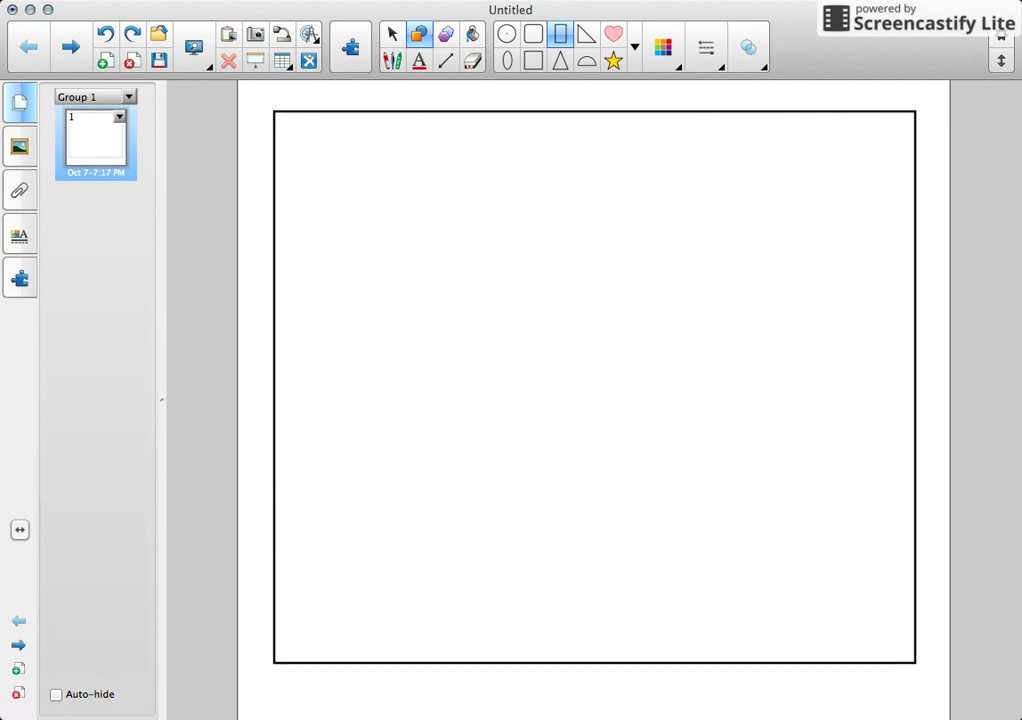
click(391, 34)
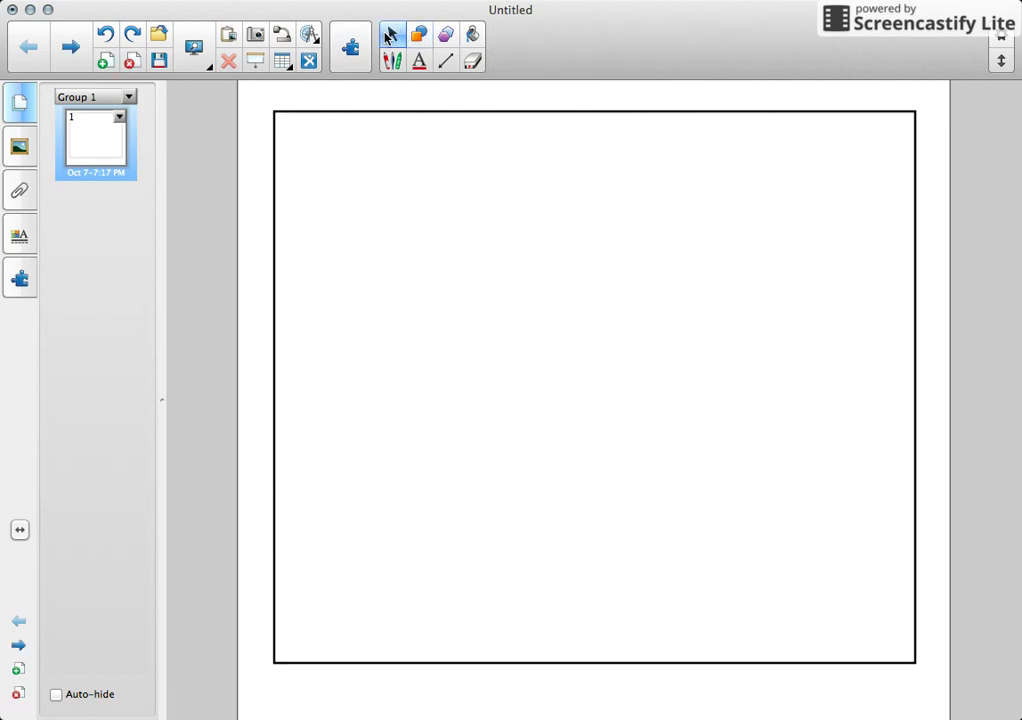
Give the rectangle a solid aqua-green fill and a matching cyan outline
click(390, 111)
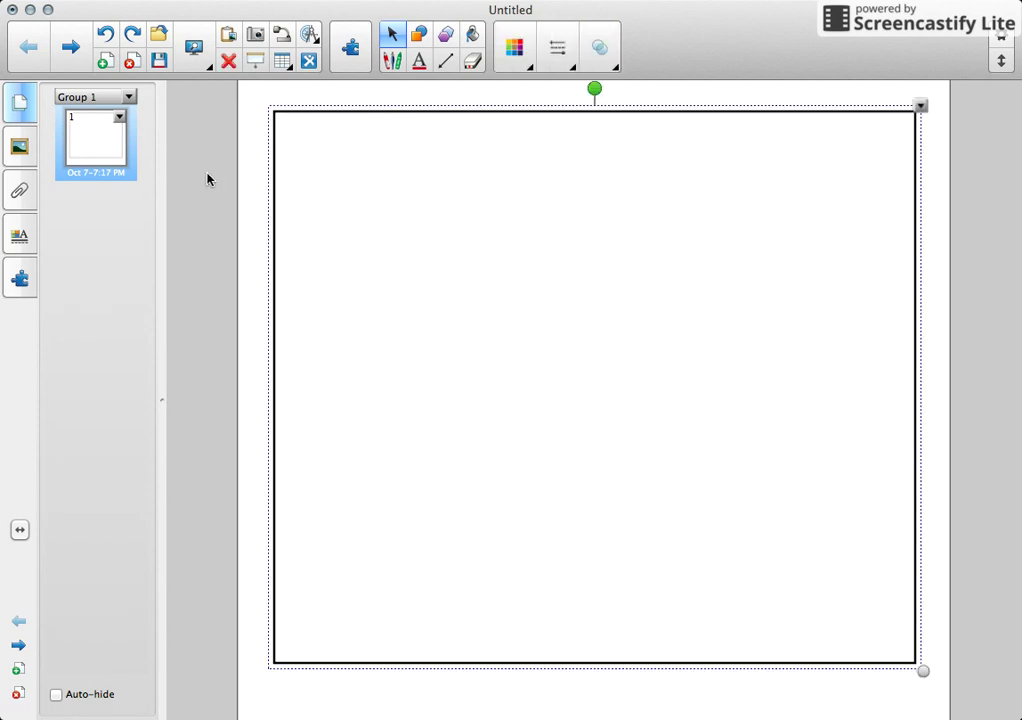
click(20, 238)
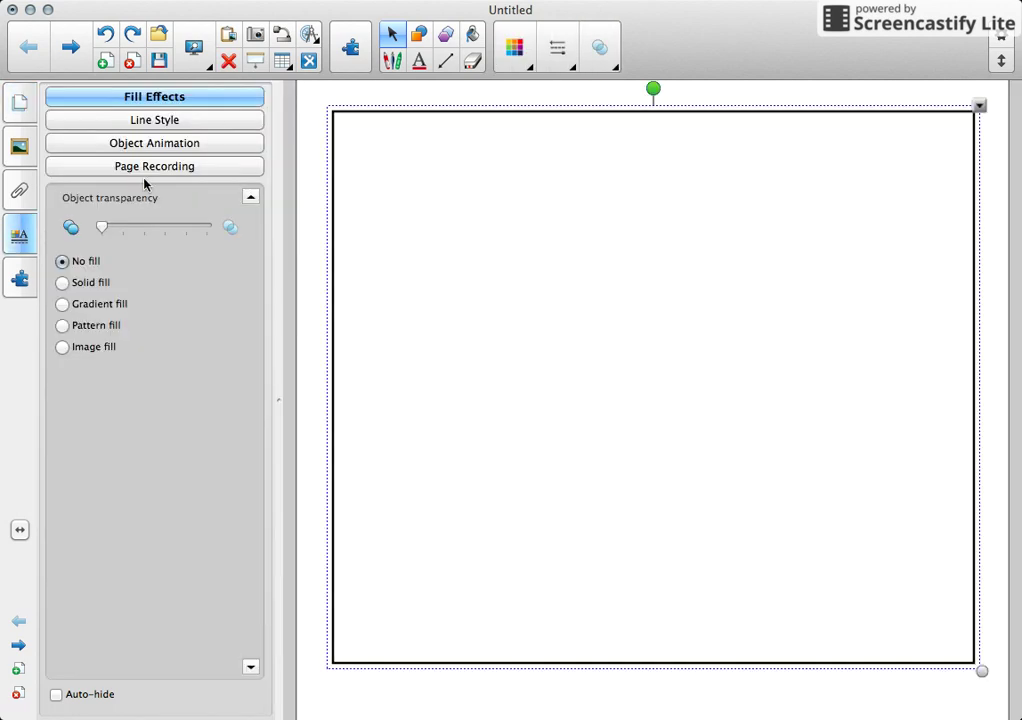
click(62, 282)
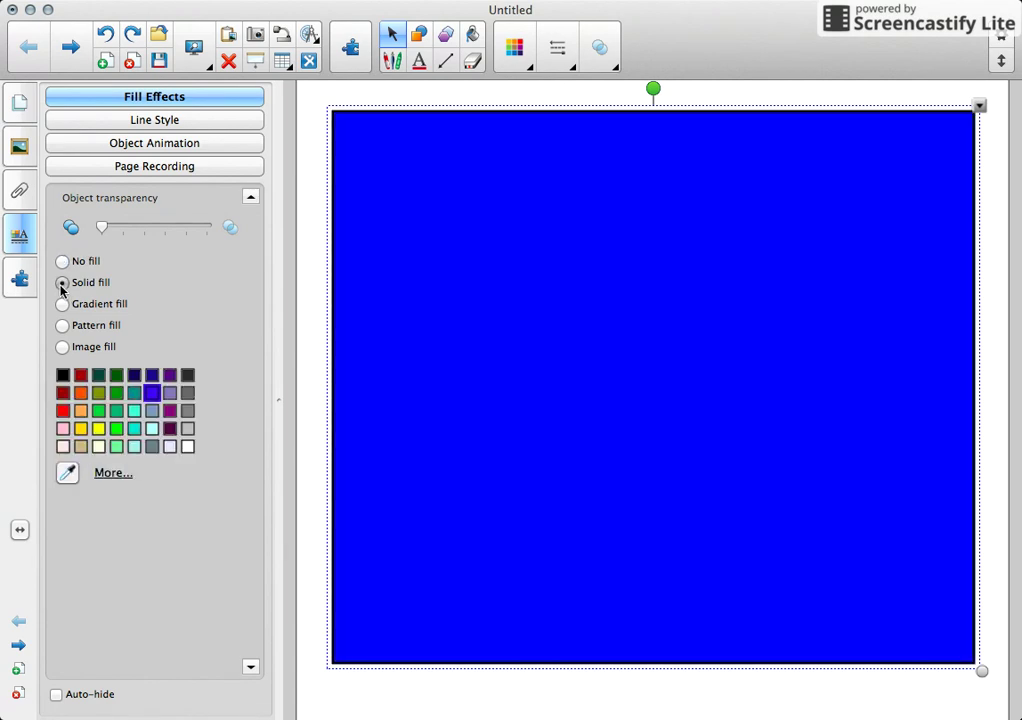
click(136, 413)
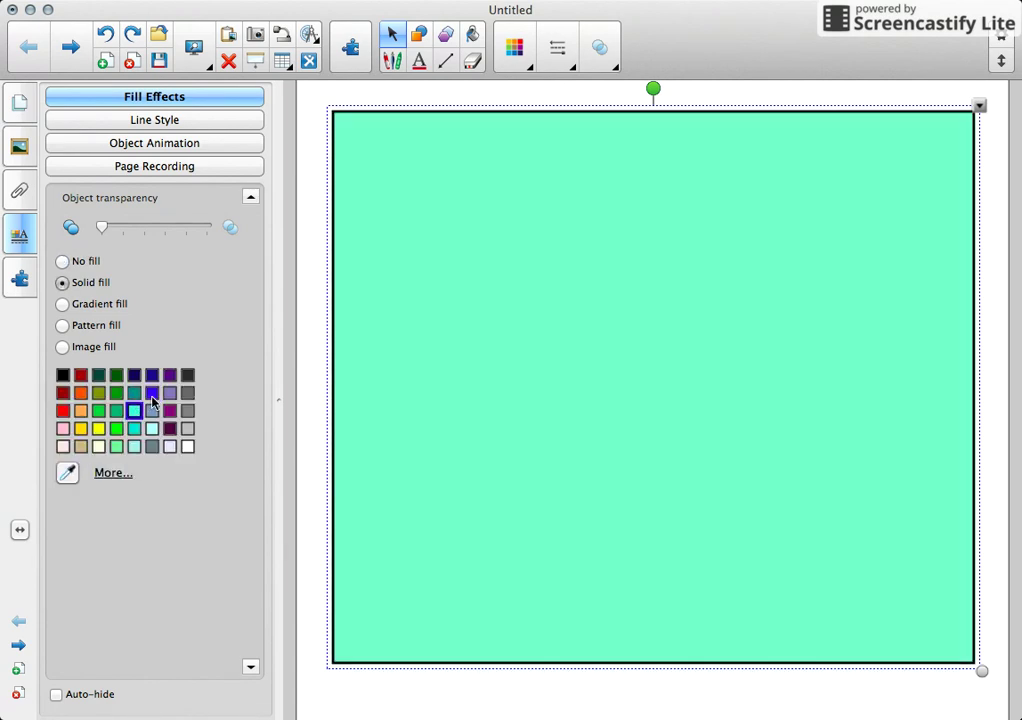
click(183, 121)
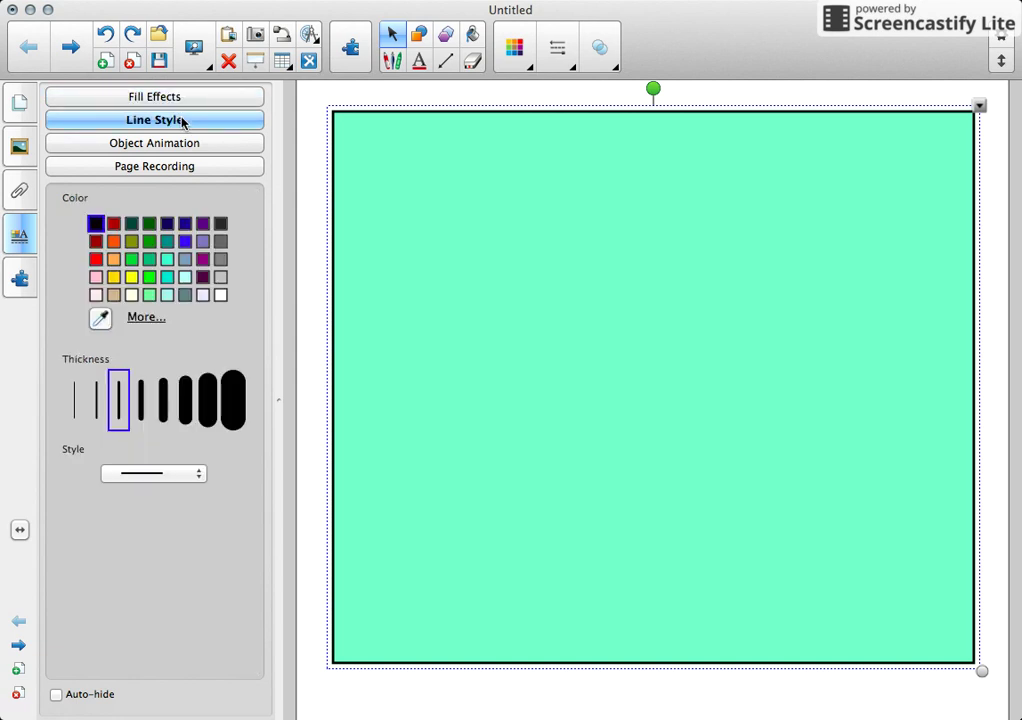
click(167, 259)
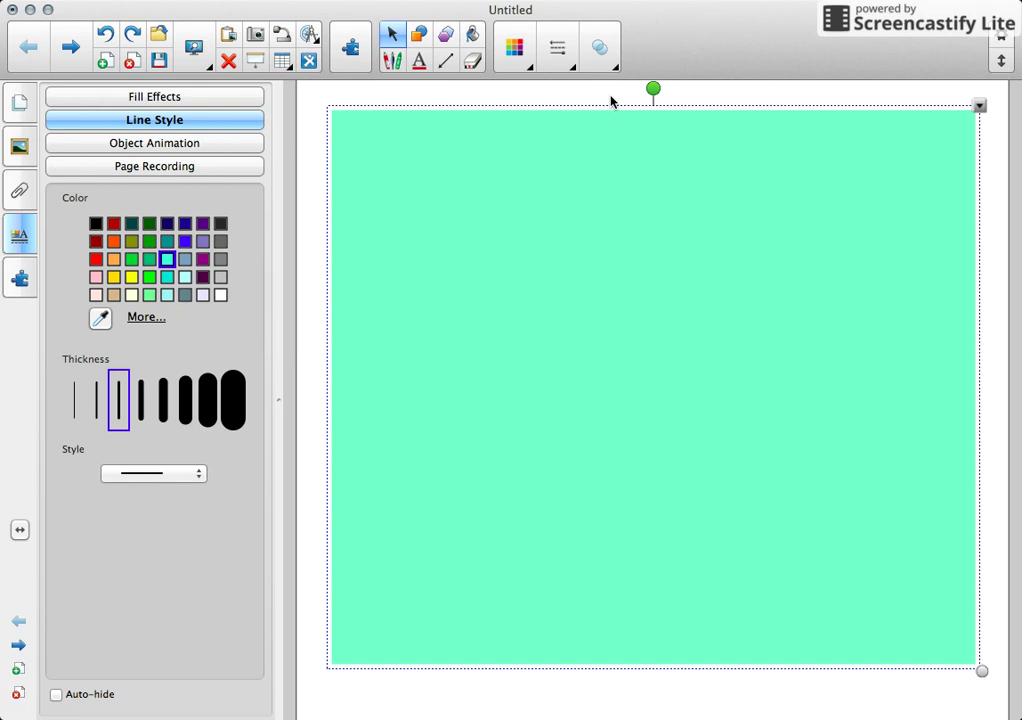
click(612, 103)
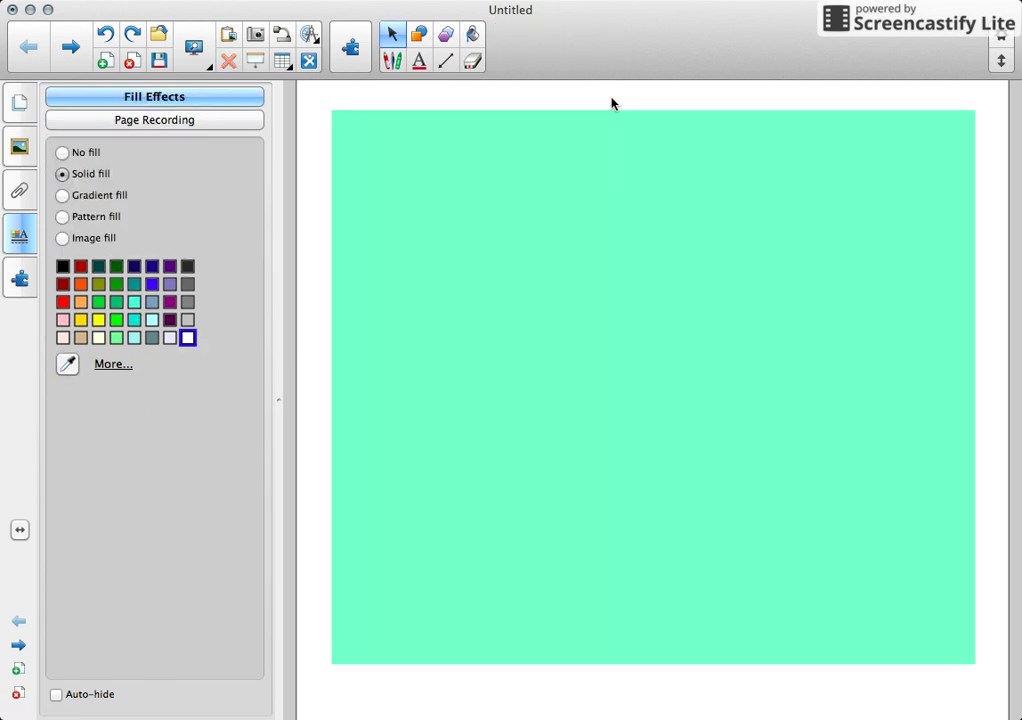
Type the greeting 'Hi my name is' plus the author's name in a text box on the rectangle
click(419, 62)
click(498, 212)
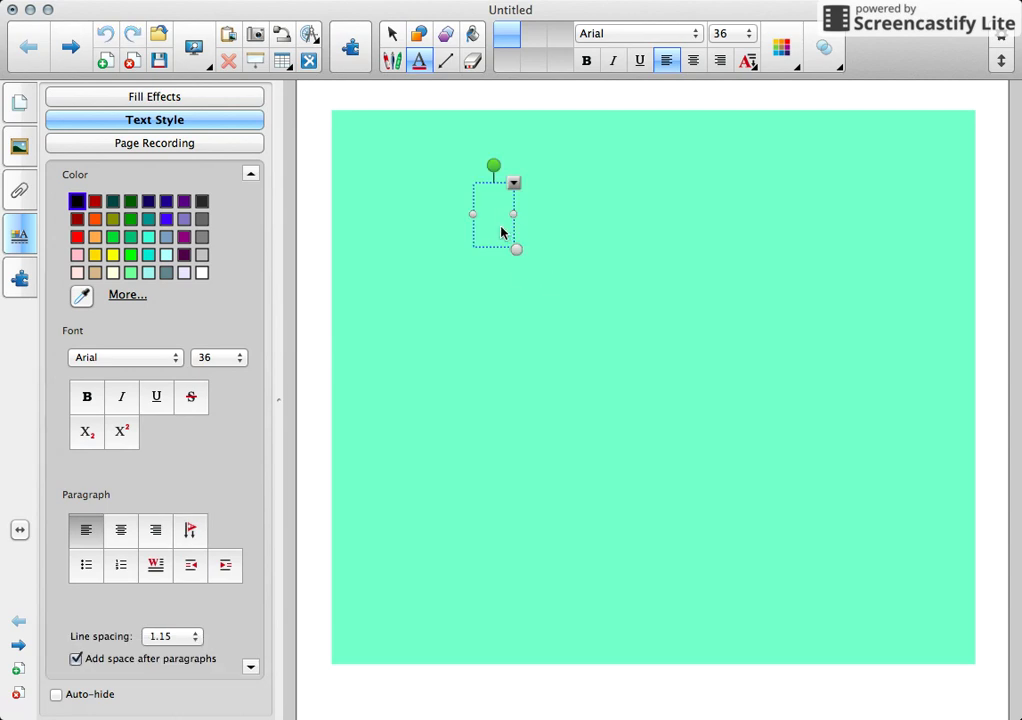
text(hi)
key(BackSpace)
key(BackSpace)
key(BackSpace)
text(Hi)
key(BackSpace)
text(i my name is Danika!)
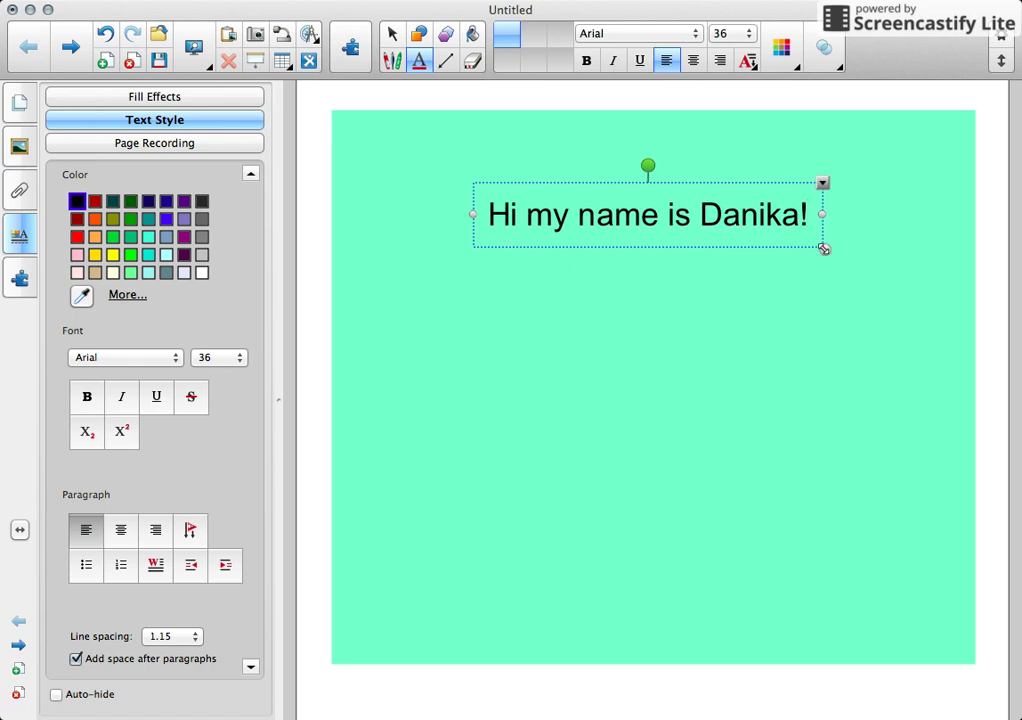
Enlarge the greeting, move it near the top centre, and select all its text
drag(826, 250, 891, 258)
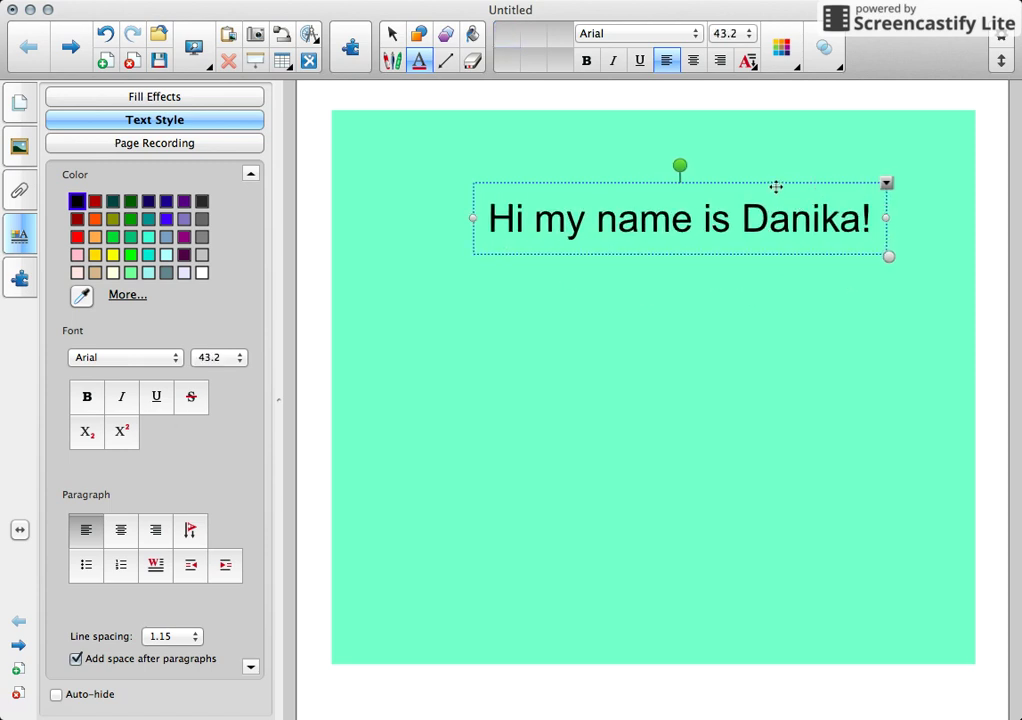
mouse_move(776, 187)
mouse_down()
mouse_move(735, 191)
mouse_move(756, 209)
mouse_up()
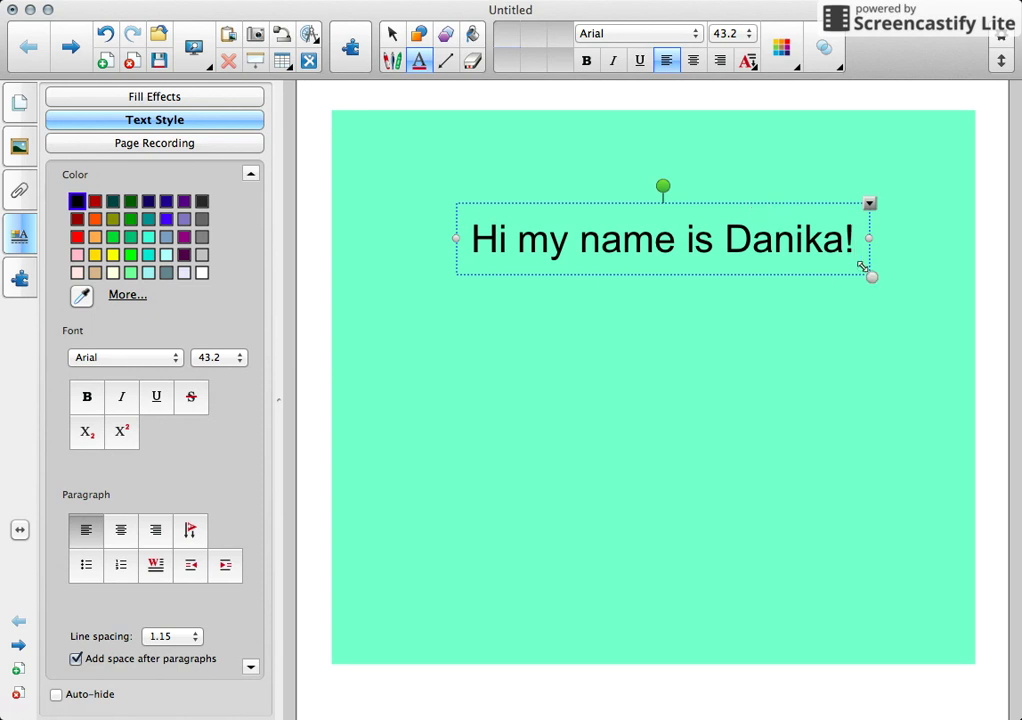
drag(854, 244, 488, 268)
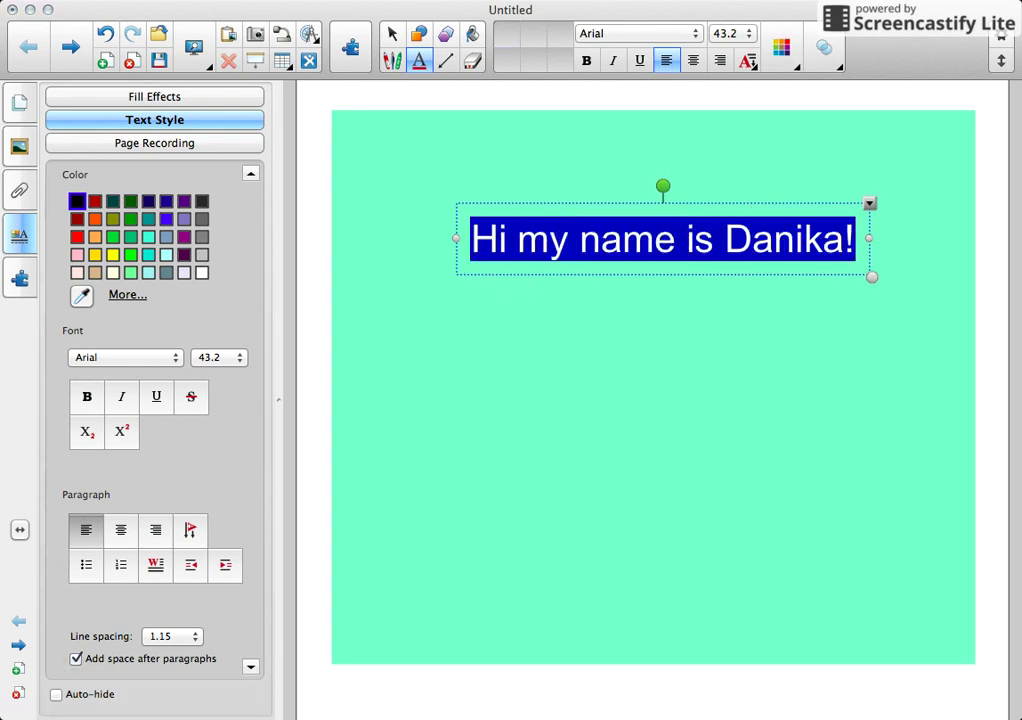
Make the greeting white, paste the cartoon portrait, and centre it below the greeting
click(202, 272)
click(919, 254)
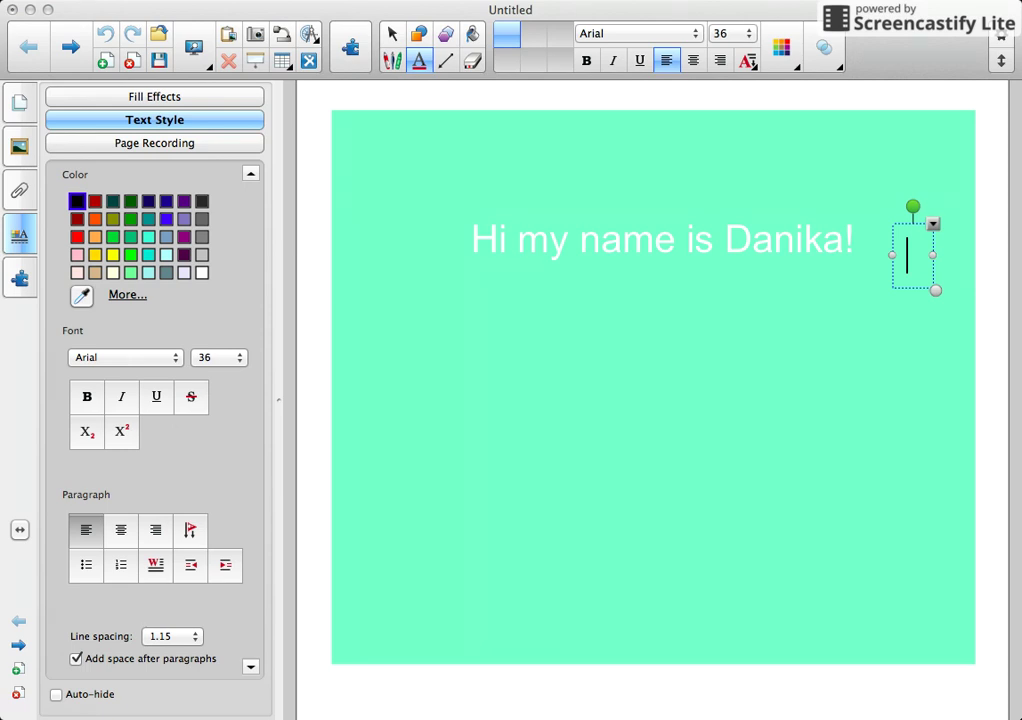
key(super+v)
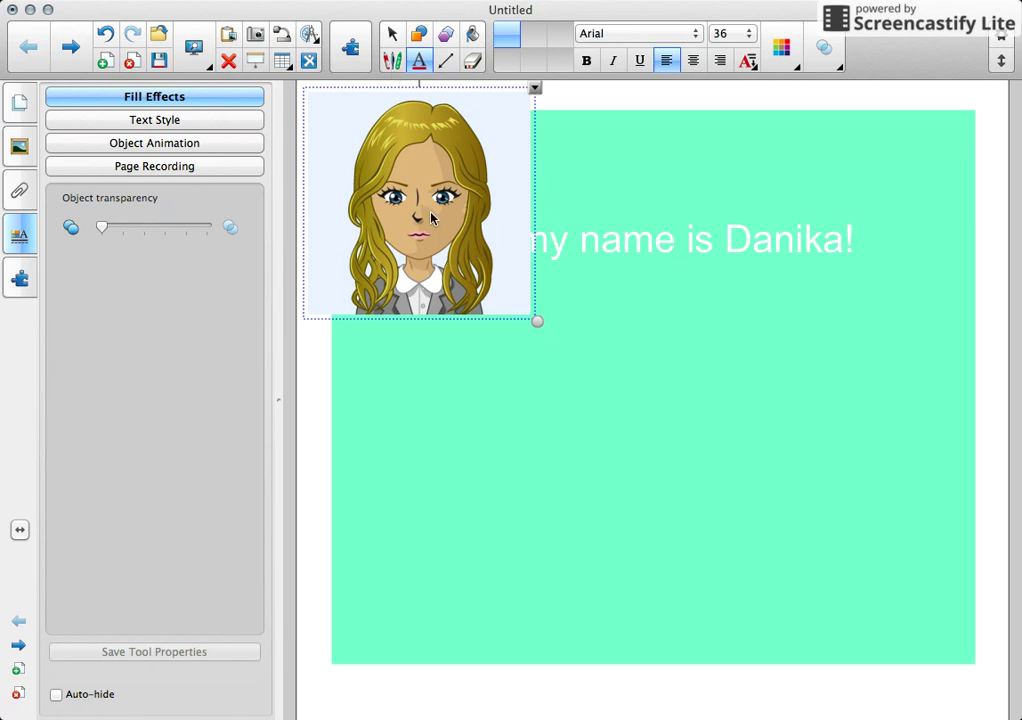
click(392, 34)
mouse_move(448, 287)
mouse_down()
mouse_move(475, 325)
mouse_move(666, 472)
mouse_up()
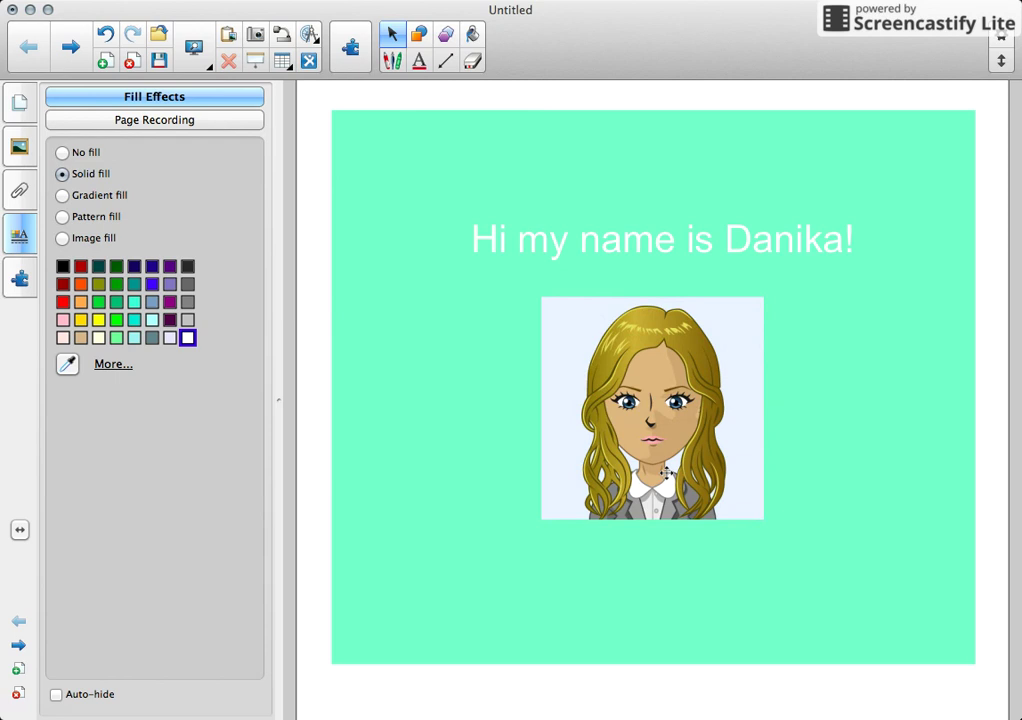
click(838, 473)
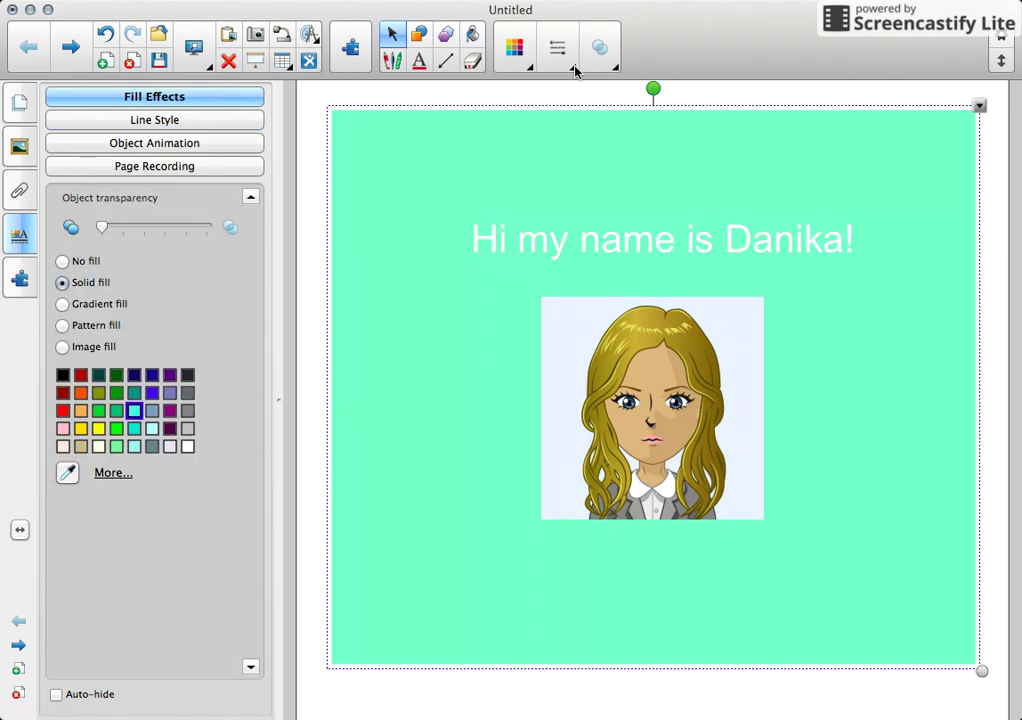
Scribble thick teal pen ink over the greeting words and the whole avatar
click(393, 61)
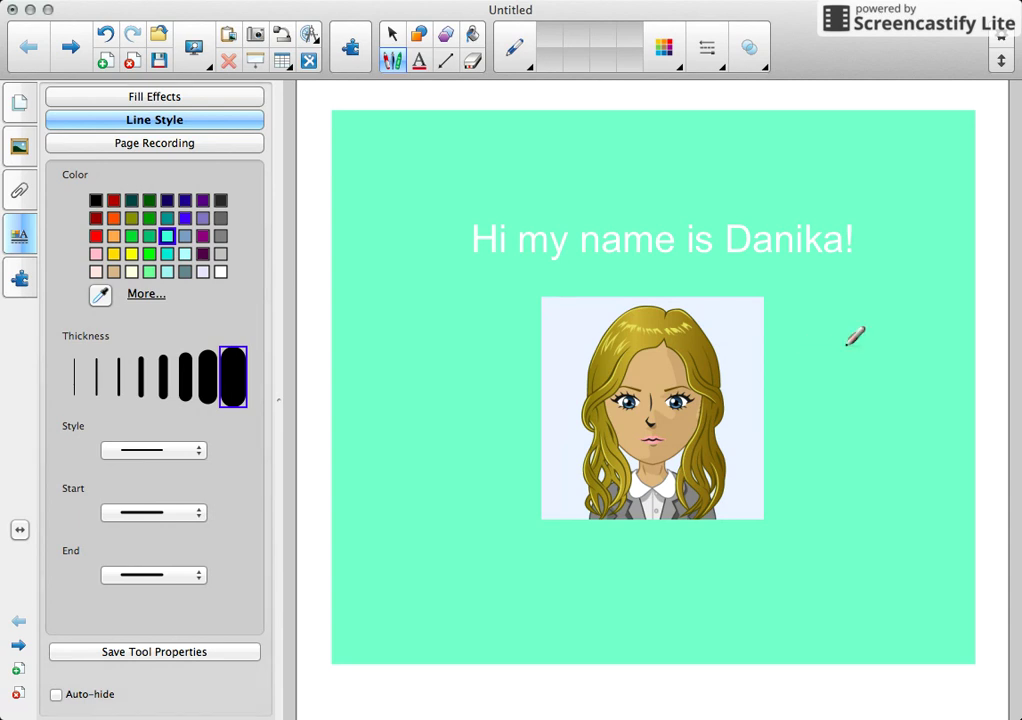
mouse_move(868, 257)
mouse_down()
mouse_move(810, 238)
mouse_move(796, 253)
mouse_move(783, 240)
mouse_move(732, 238)
mouse_up()
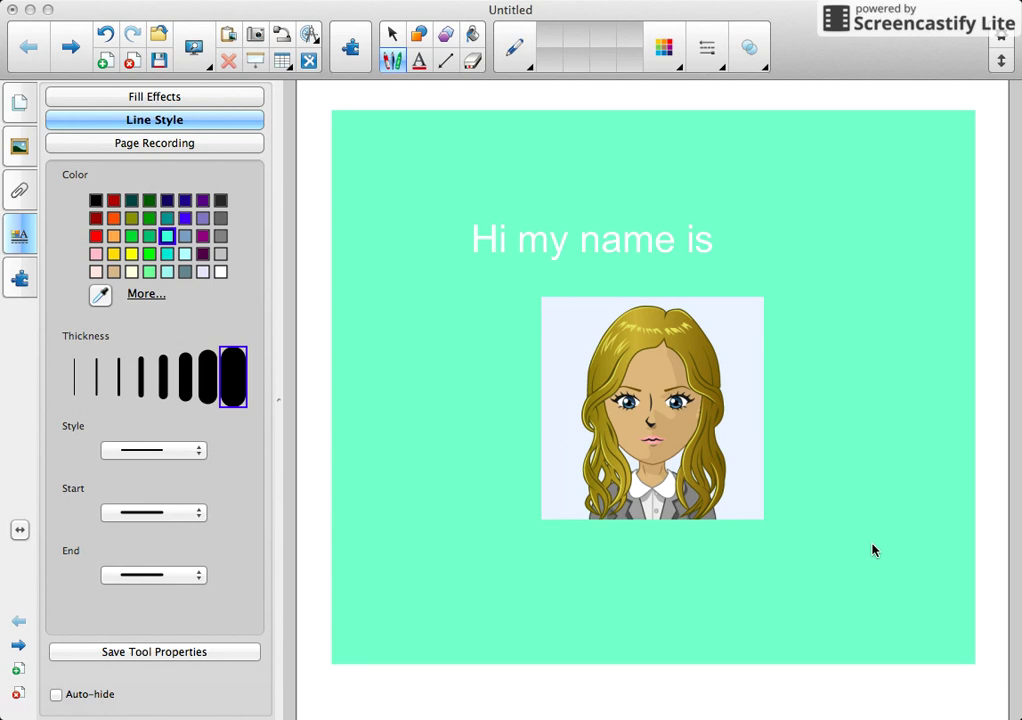
mouse_move(505, 240)
mouse_down()
mouse_move(712, 223)
mouse_move(730, 239)
mouse_move(481, 228)
mouse_up()
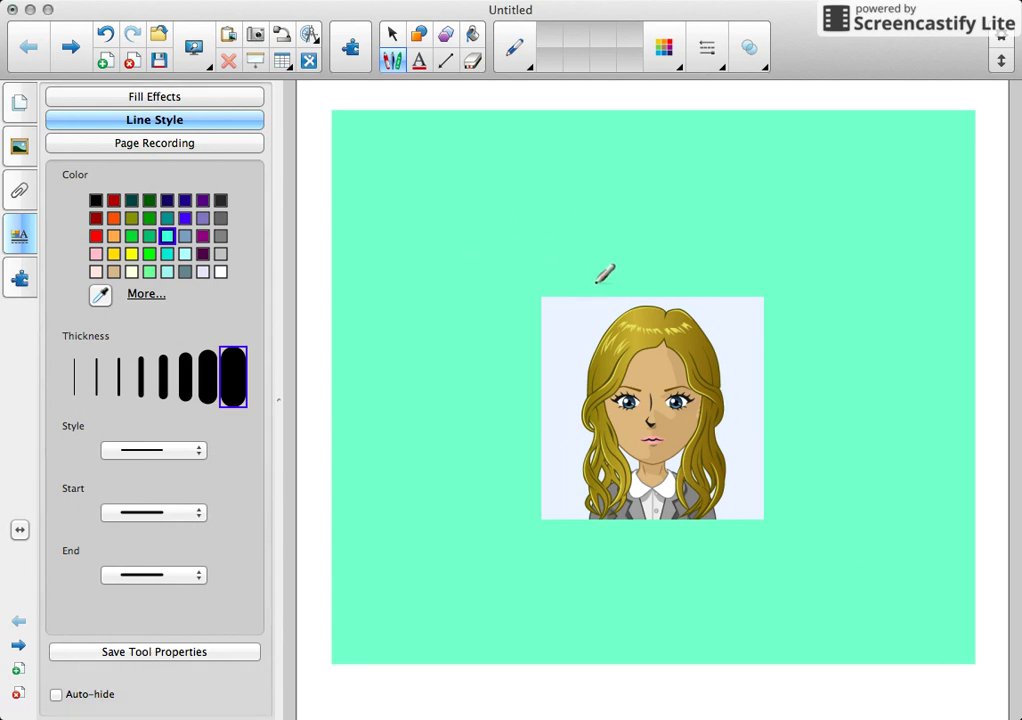
mouse_move(605, 273)
mouse_down()
mouse_move(557, 297)
mouse_move(746, 287)
mouse_move(515, 338)
mouse_move(606, 292)
mouse_up()
drag(620, 366, 477, 540)
mouse_move(560, 470)
mouse_down()
mouse_move(690, 330)
mouse_move(584, 347)
mouse_move(598, 432)
mouse_move(741, 290)
mouse_move(803, 267)
mouse_move(823, 224)
mouse_move(736, 328)
mouse_move(742, 342)
mouse_move(700, 340)
mouse_move(631, 453)
mouse_move(600, 440)
mouse_move(560, 480)
mouse_move(595, 505)
mouse_move(581, 474)
mouse_move(570, 497)
mouse_move(769, 468)
mouse_move(684, 516)
mouse_move(776, 488)
mouse_move(830, 456)
mouse_move(814, 440)
mouse_move(707, 424)
mouse_move(707, 411)
mouse_move(764, 372)
mouse_move(746, 342)
mouse_move(756, 376)
mouse_up()
Add a final dab of ink, then type 'Erase to Reveal!!!' at the top of the rectangle
click(770, 347)
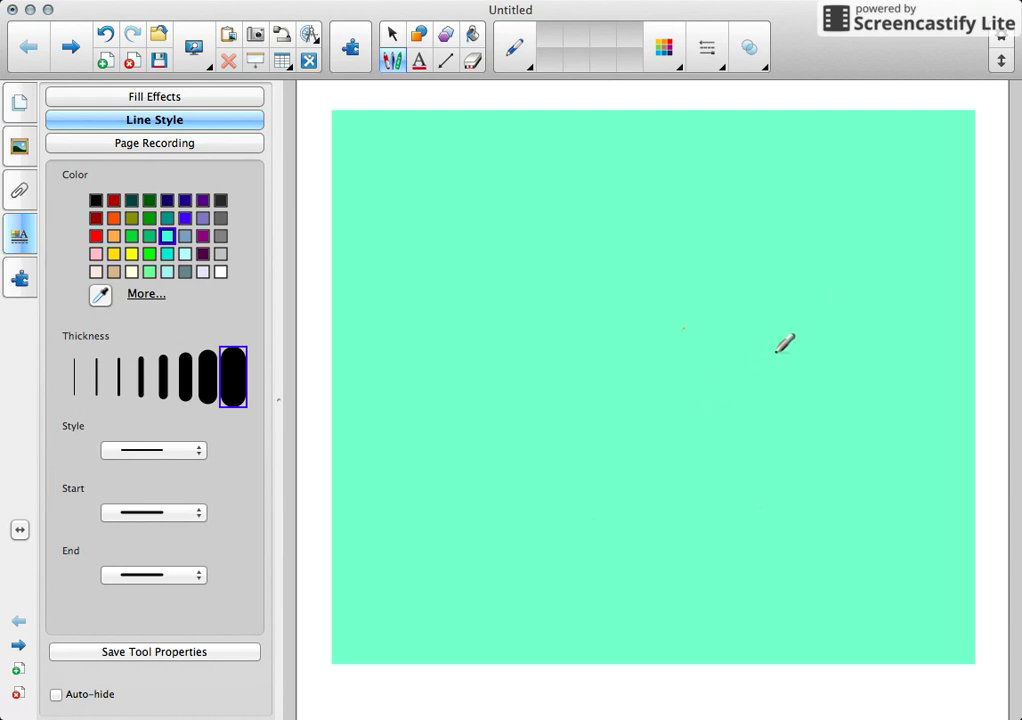
click(391, 34)
click(419, 61)
click(500, 125)
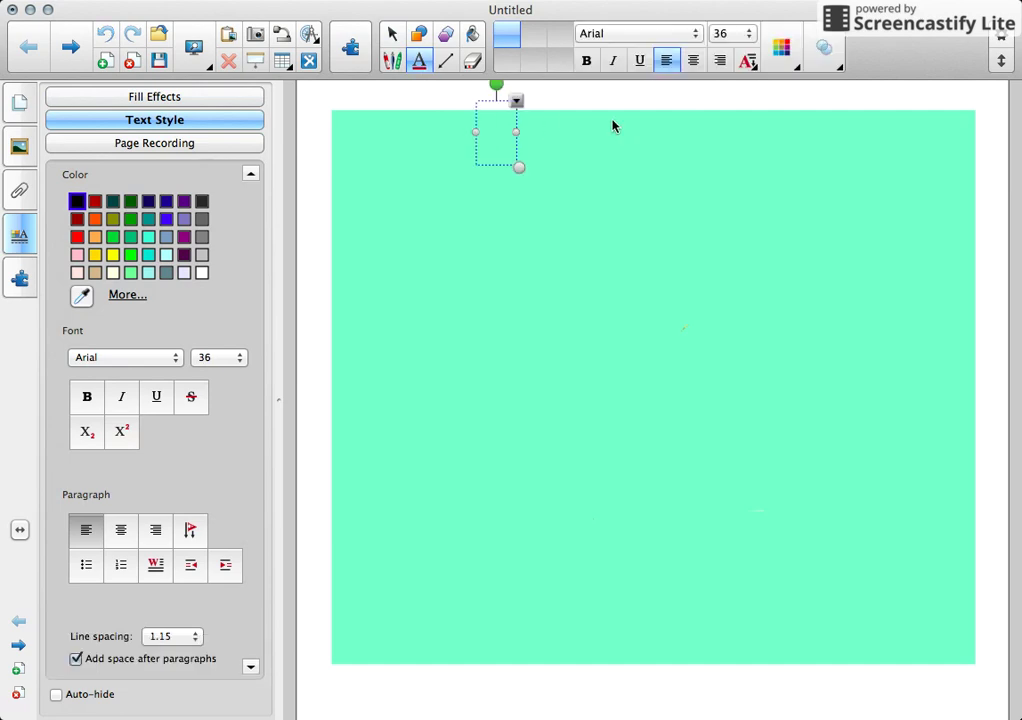
text(Ear)
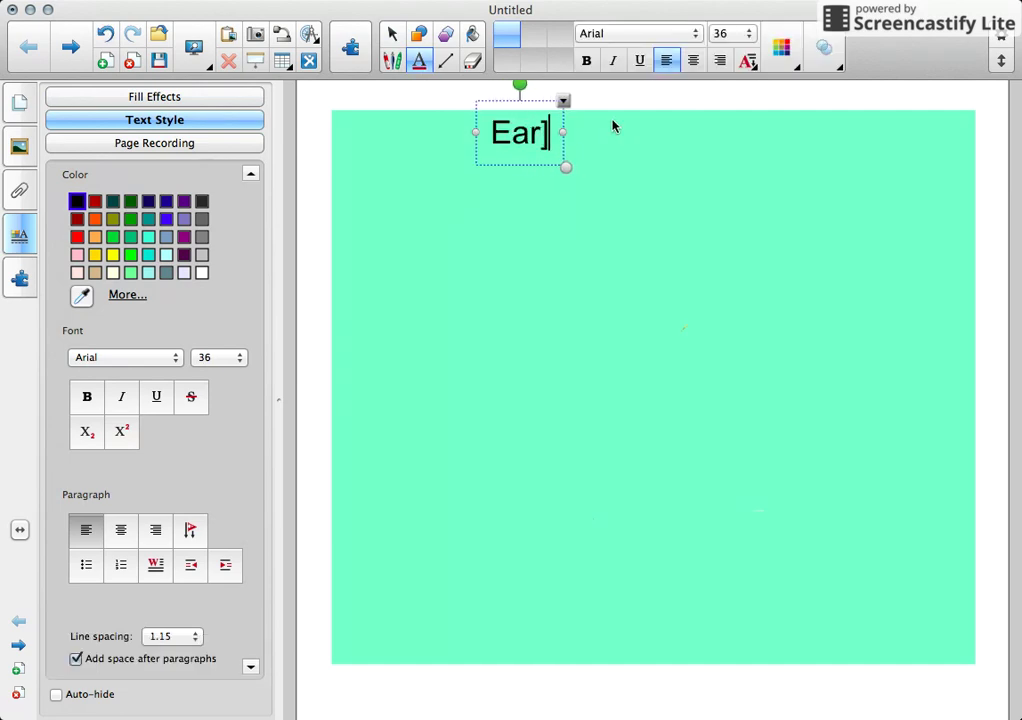
key(BackSpace)
key(BackSpace)
text(rase to Reveal!!!)
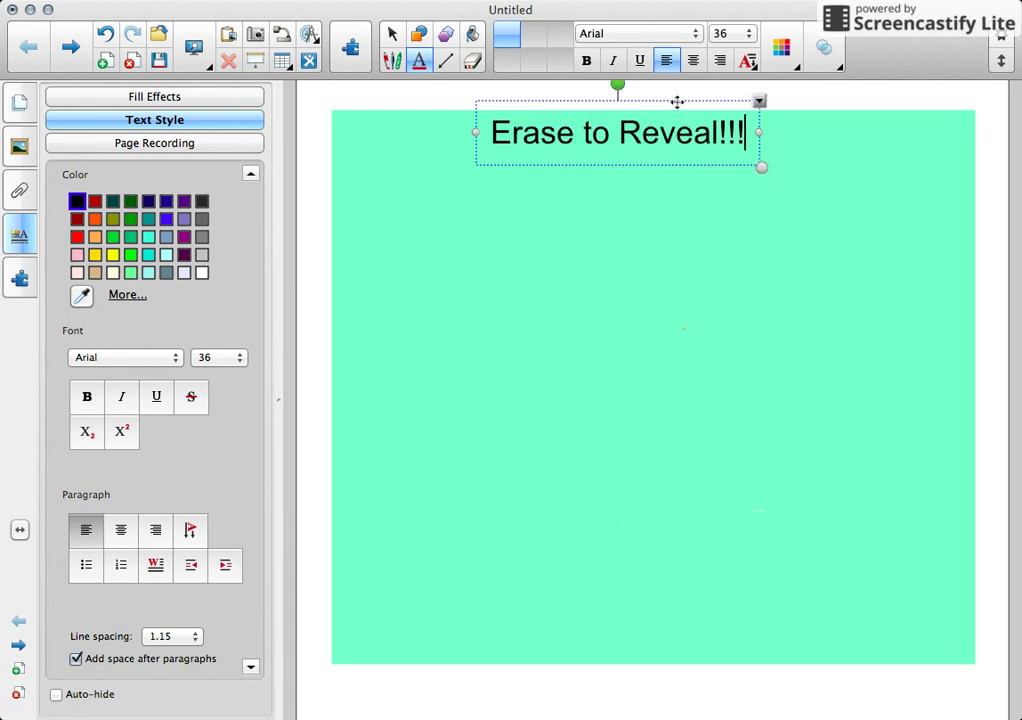
Enlarge the 'Erase to Reveal!!!' title slightly and nudge it a little lower
drag(762, 167, 818, 176)
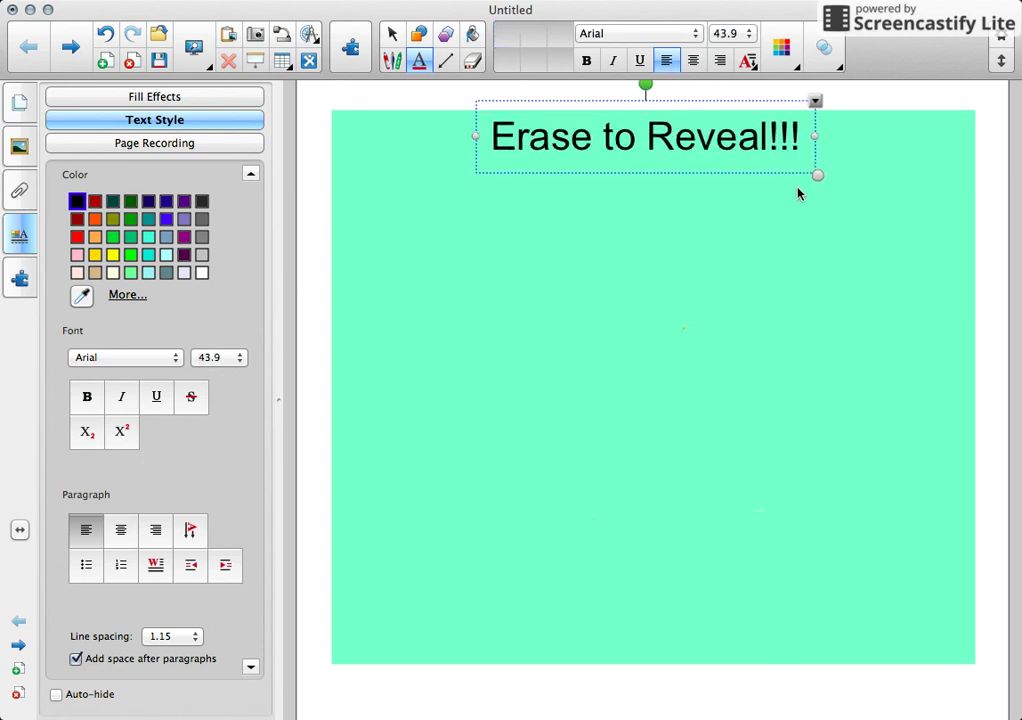
drag(723, 100, 723, 114)
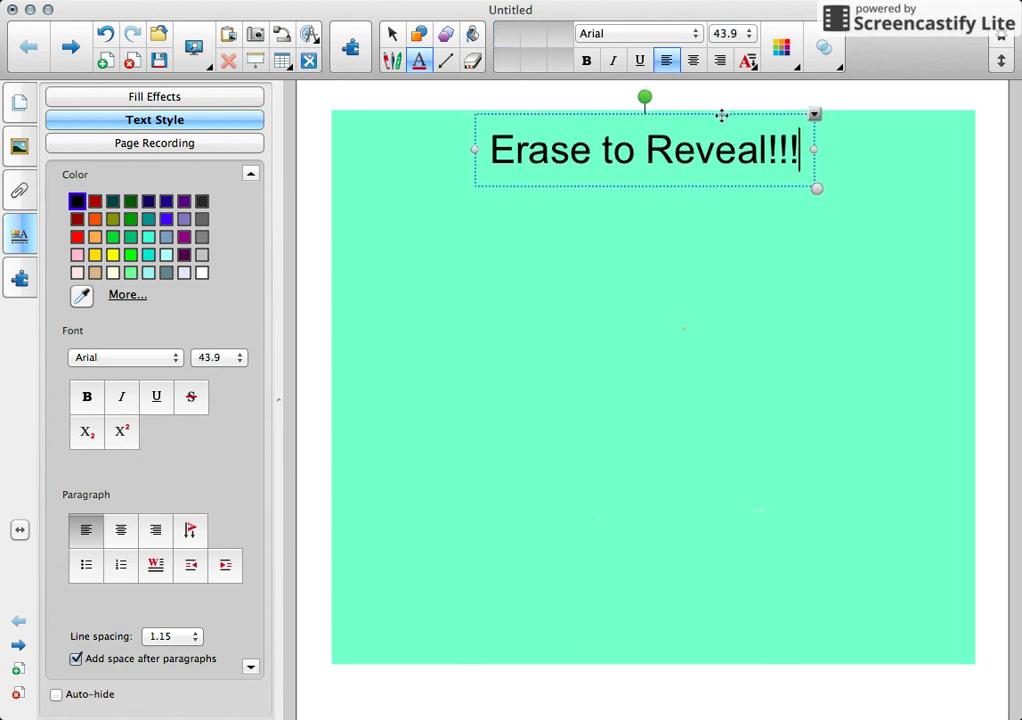
click(906, 138)
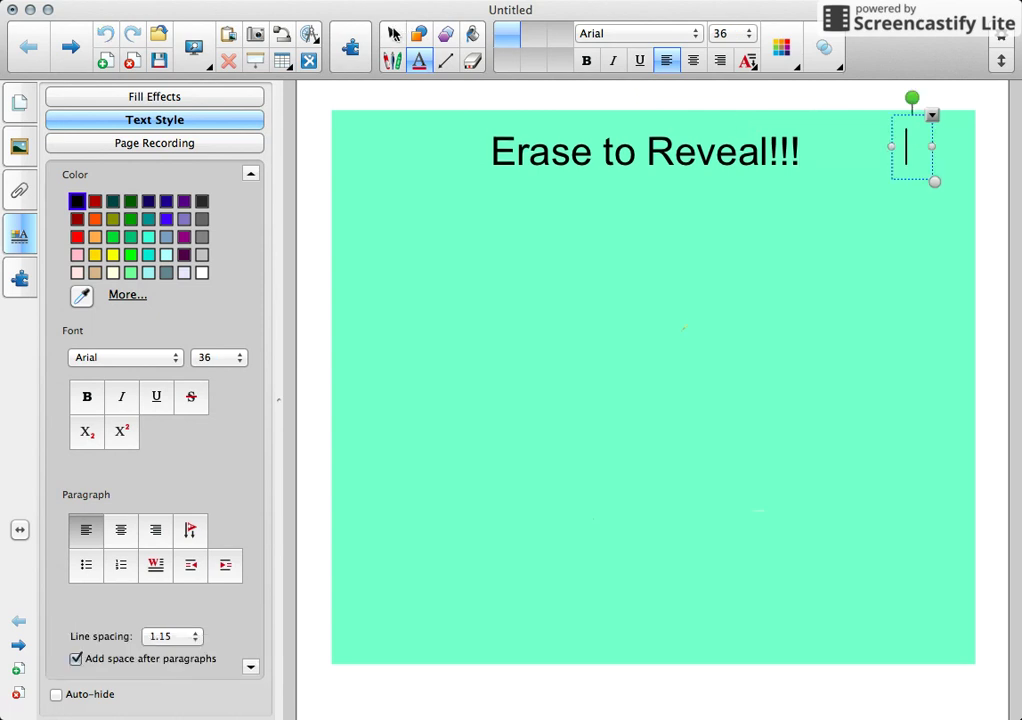
key(Escape)
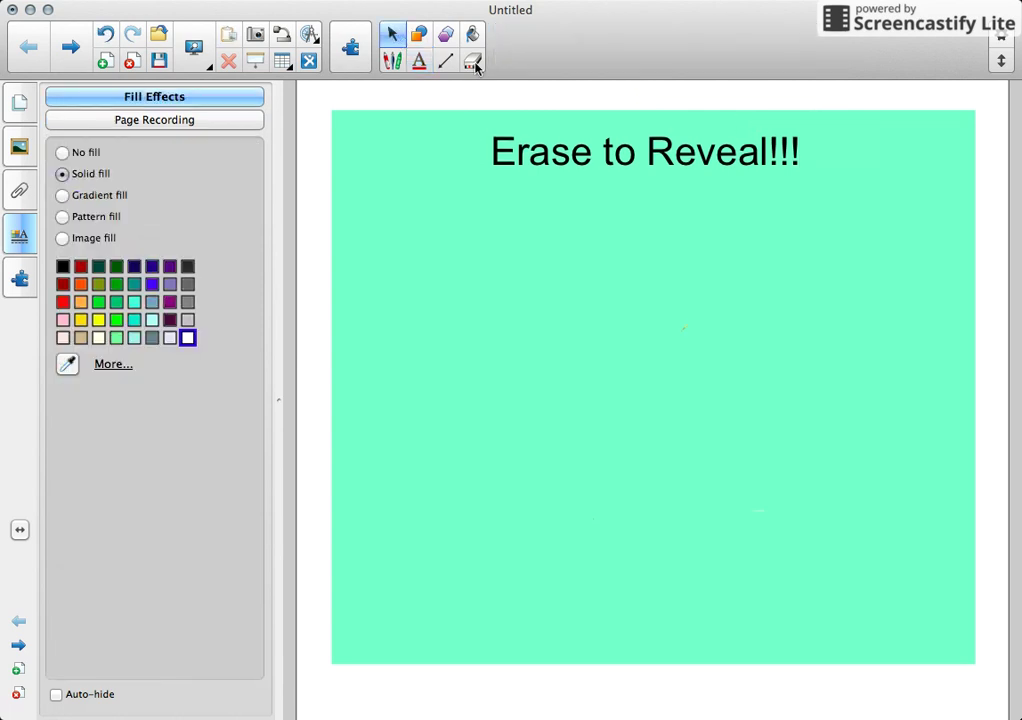
Use the largest eraser to rub ink off the avatar and the end of the name
click(472, 61)
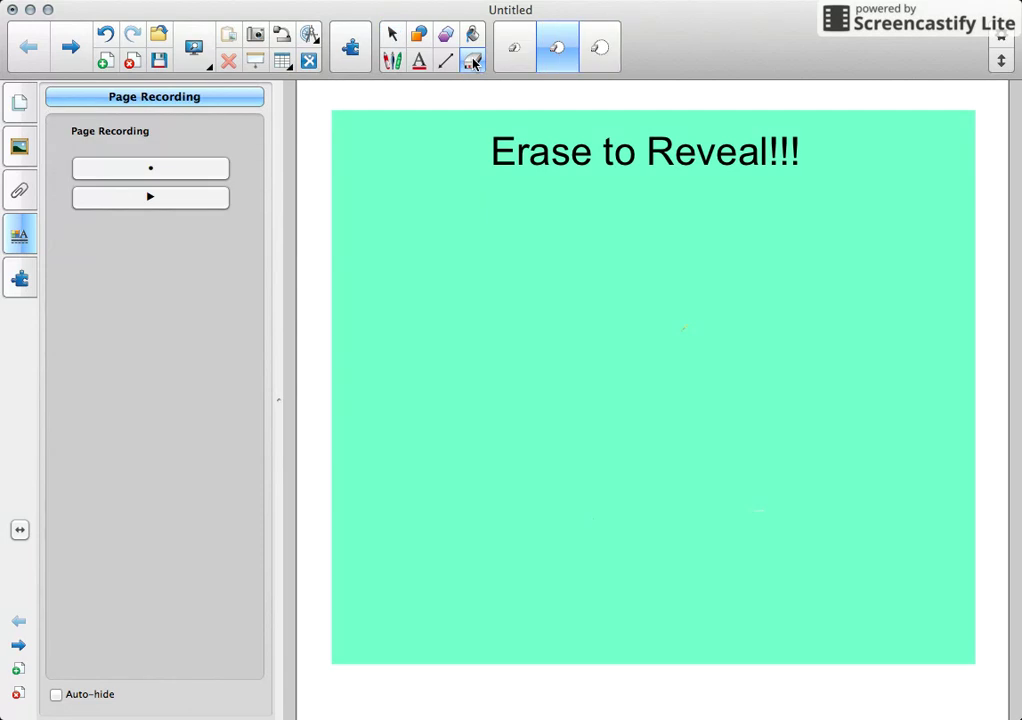
click(602, 58)
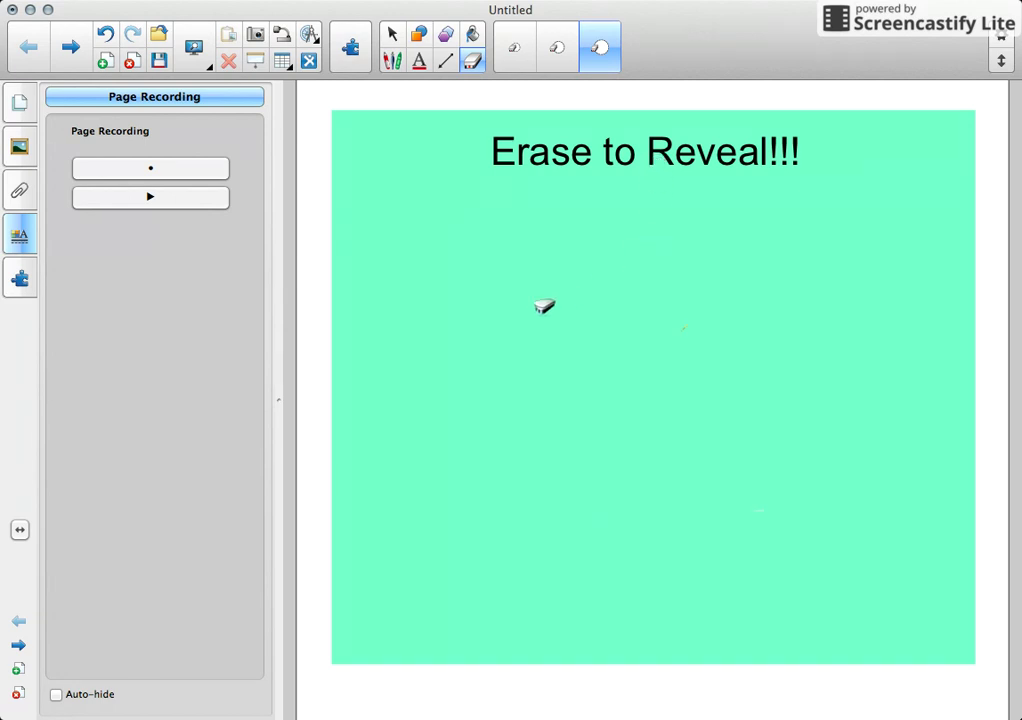
mouse_move(543, 303)
mouse_down()
mouse_move(445, 272)
mouse_move(585, 557)
mouse_move(725, 547)
mouse_move(652, 483)
mouse_move(457, 528)
mouse_up()
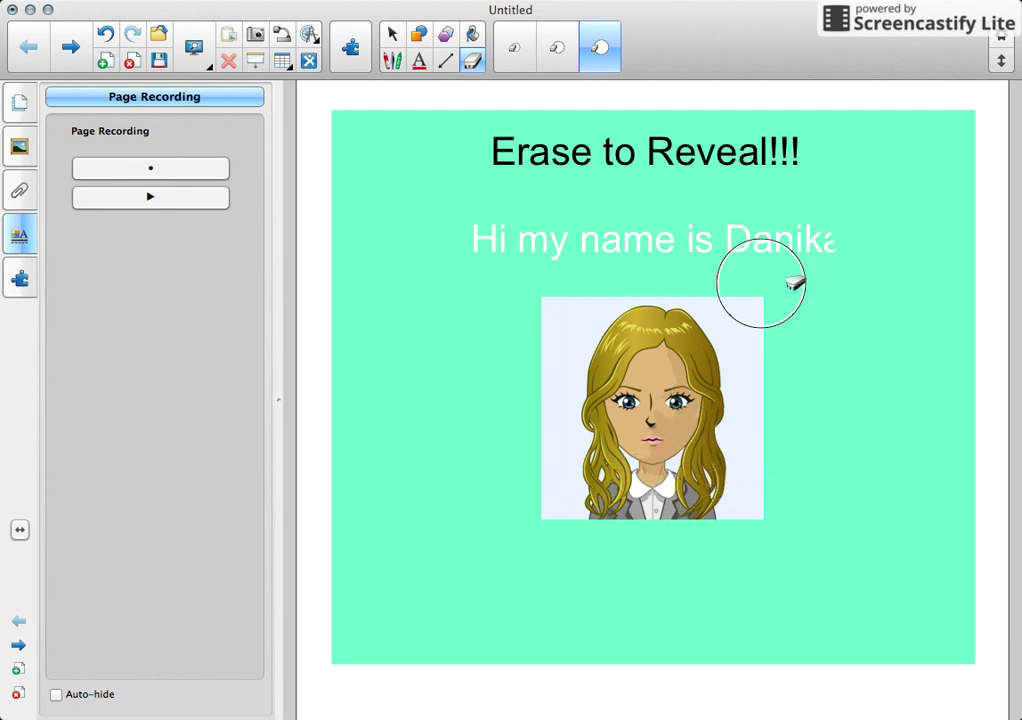
mouse_move(760, 281)
mouse_down()
mouse_move(821, 262)
mouse_move(849, 305)
mouse_up()
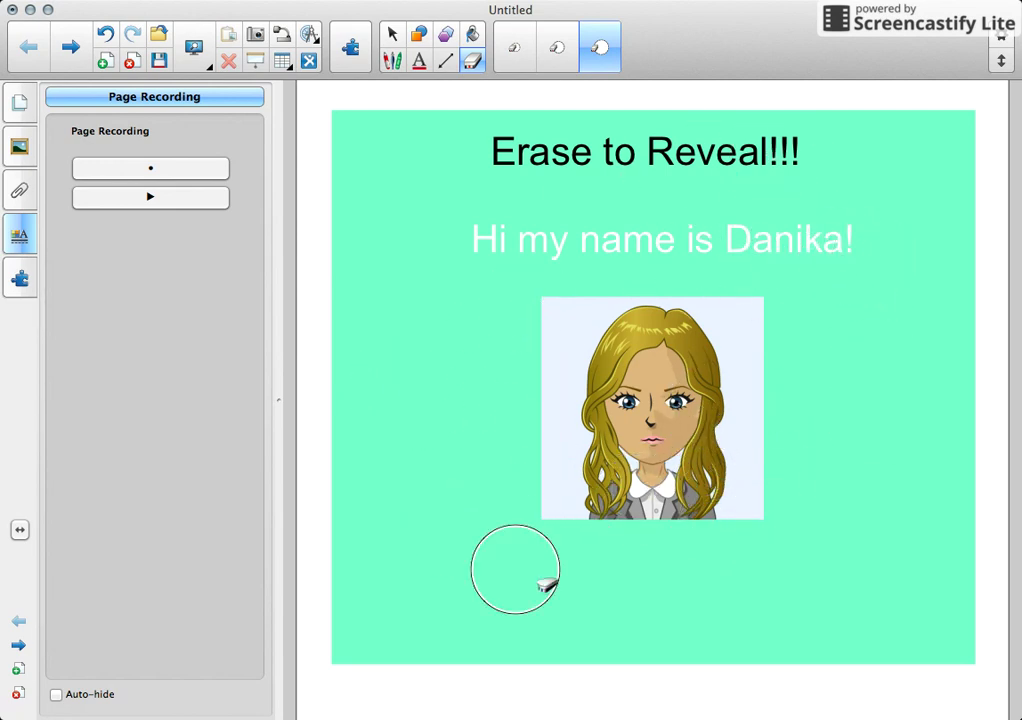